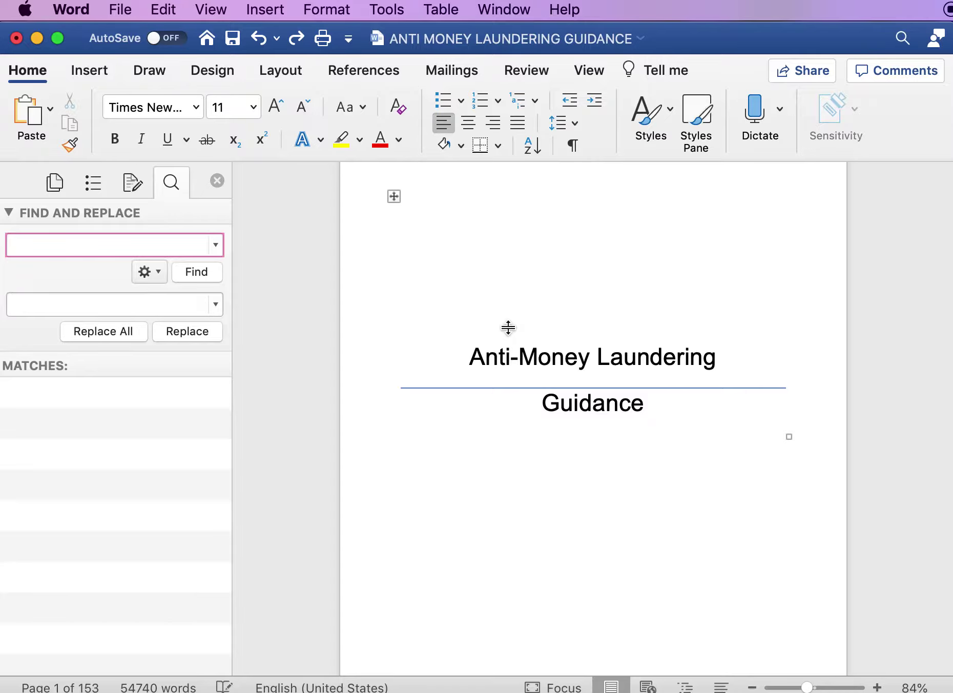
Look through the guidance document as far as the cash payments bullets in section 2.4.2 on page 26
scroll(517, 403, down, 15)
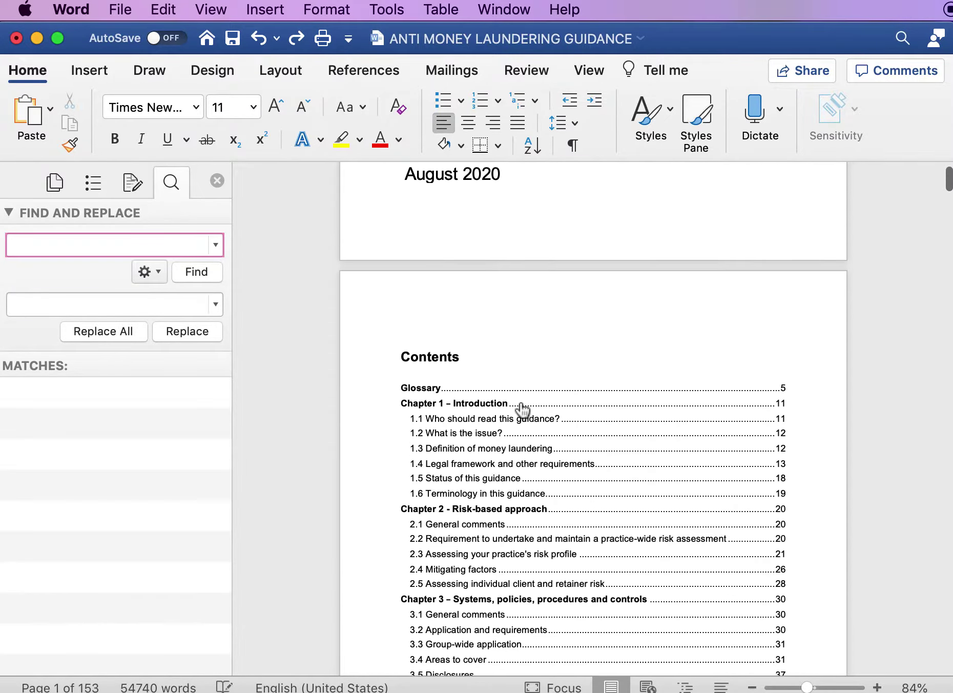
scroll(521, 405, down, 20)
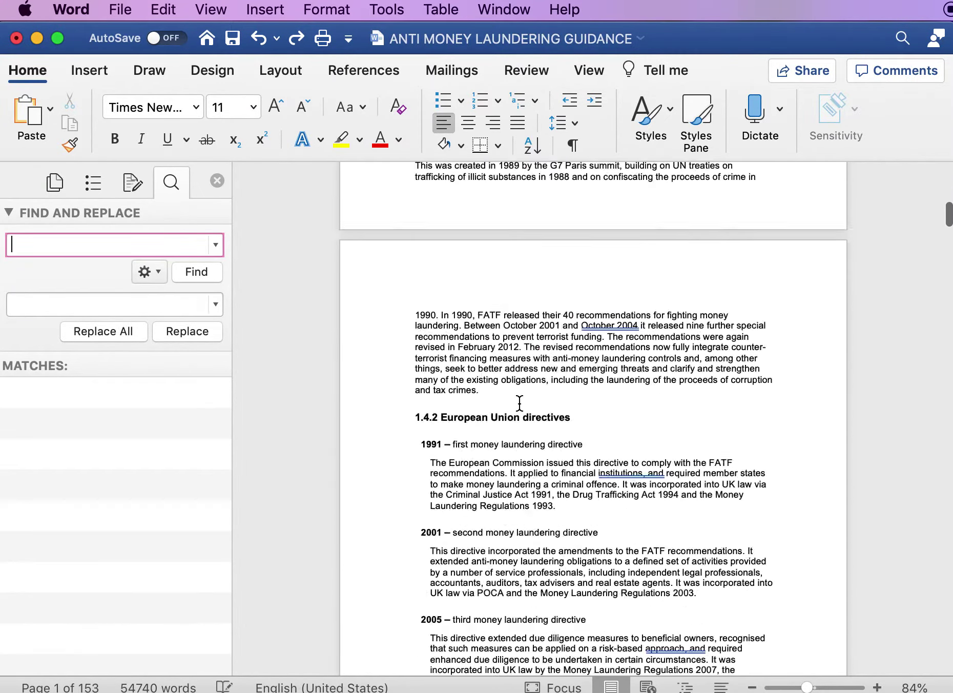
scroll(519, 403, down, 20)
scroll(521, 397, up, 3)
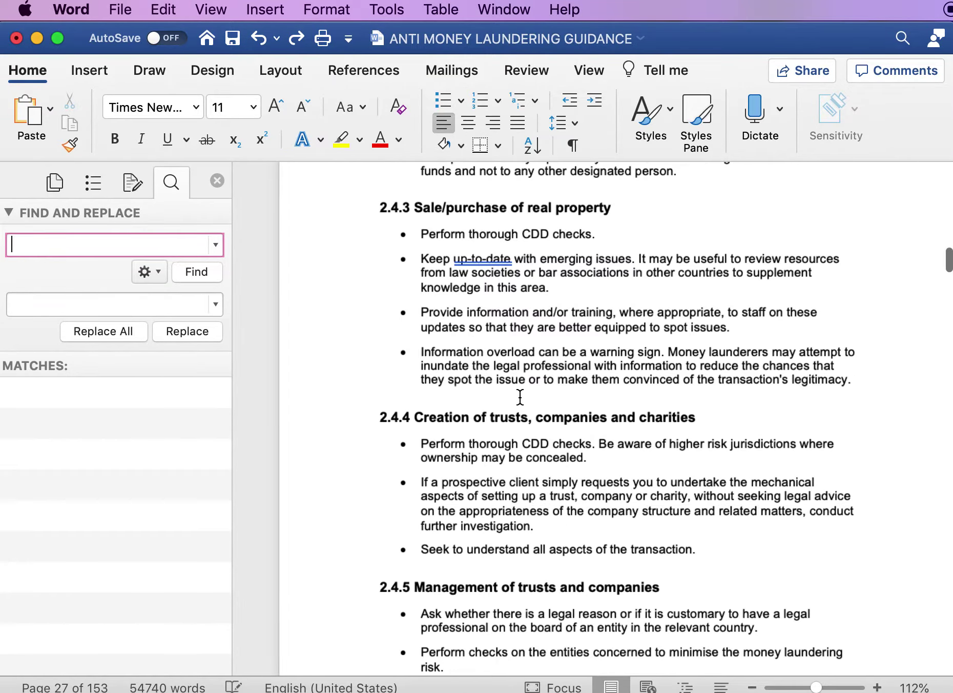
scroll(520, 397, up, 6)
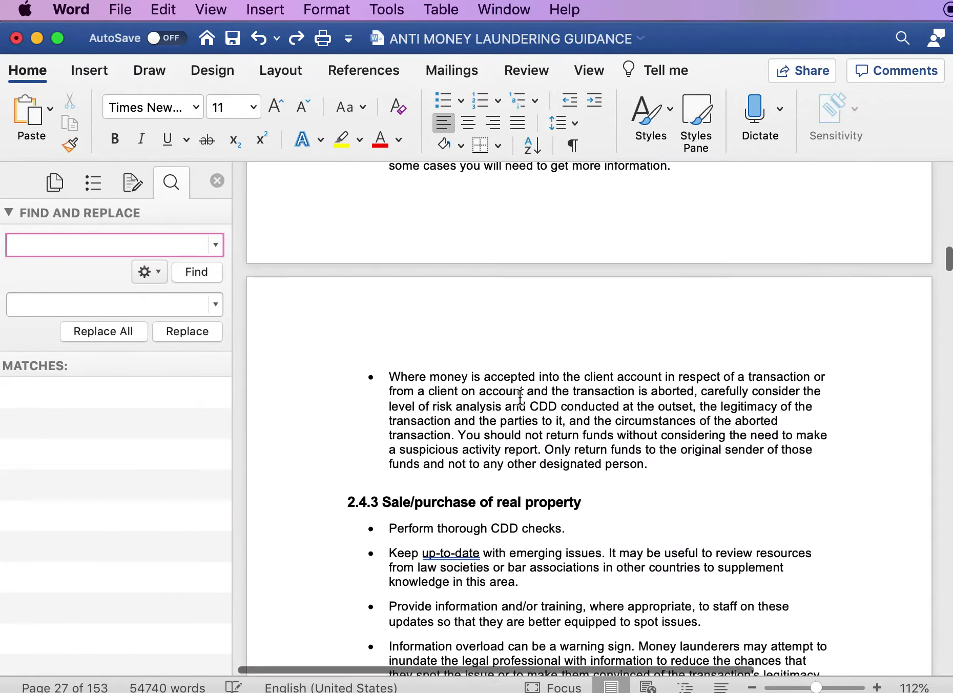
scroll(521, 396, up, 3)
scroll(520, 396, up, 10)
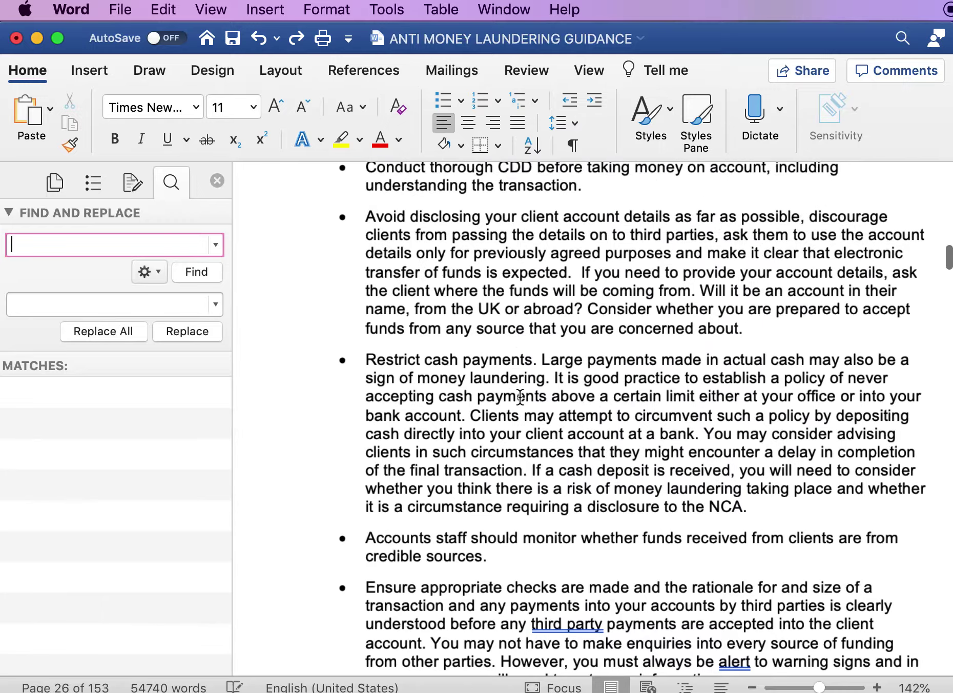
scroll(521, 398, up, 1)
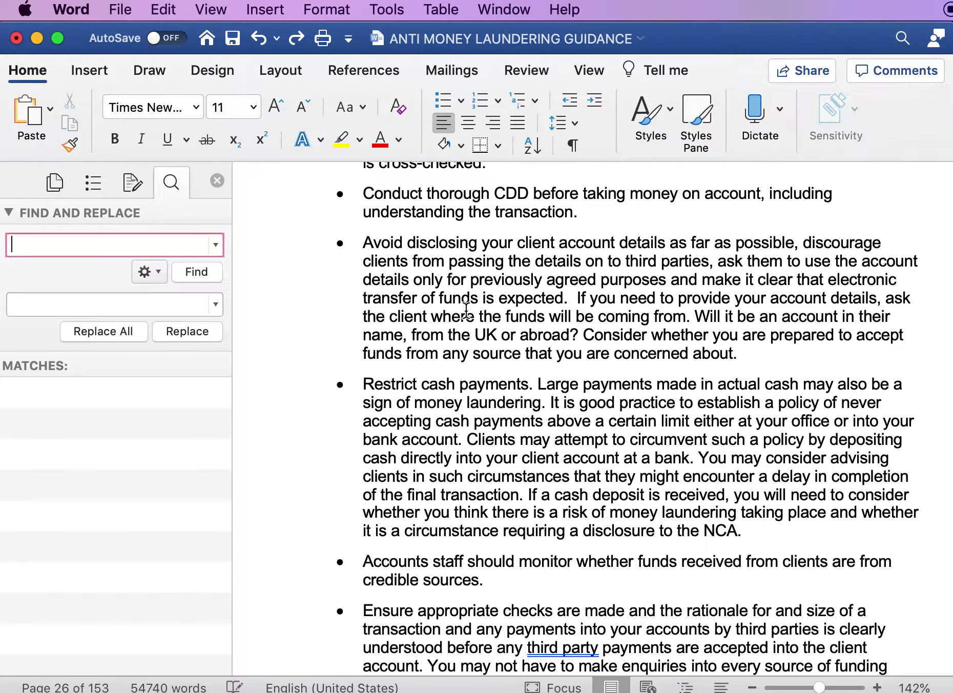
Search the document for the word "money" from the cash payments bullet and go to the following match
click(446, 399)
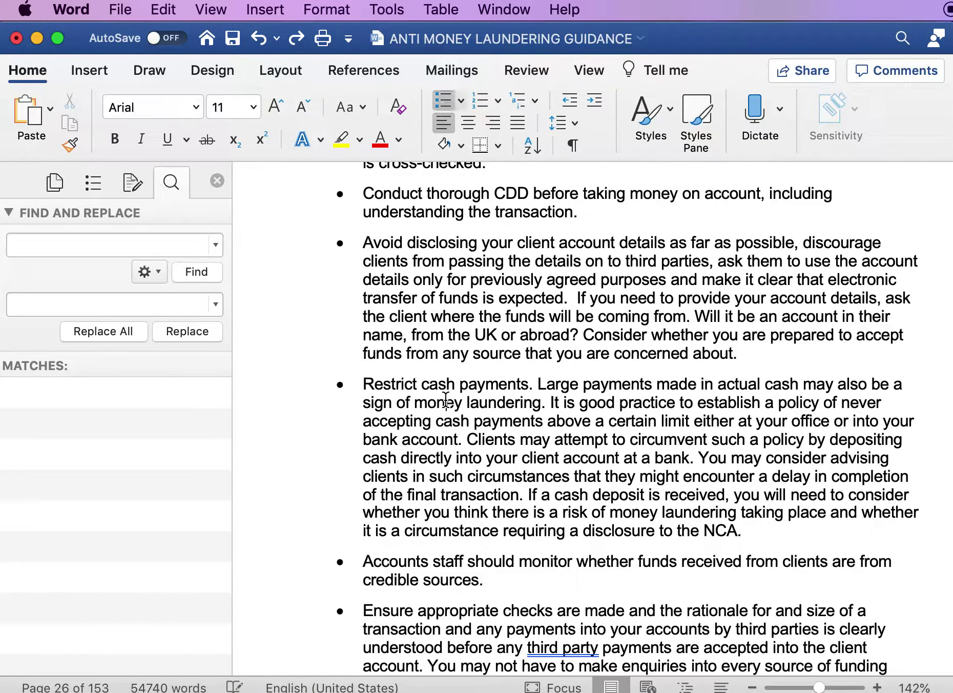
double_click(446, 398)
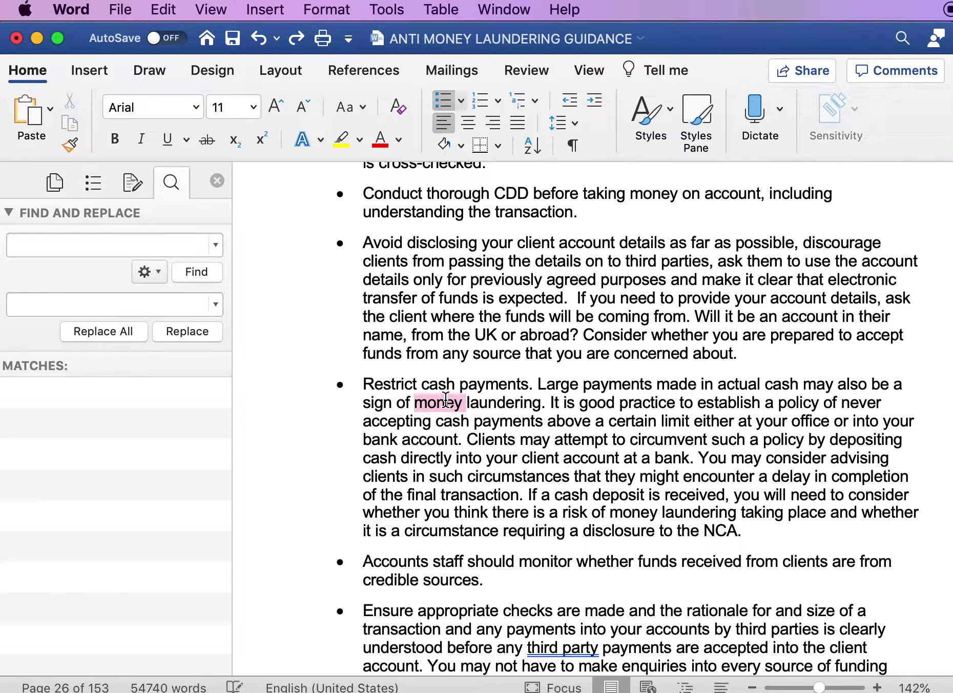
click(45, 250)
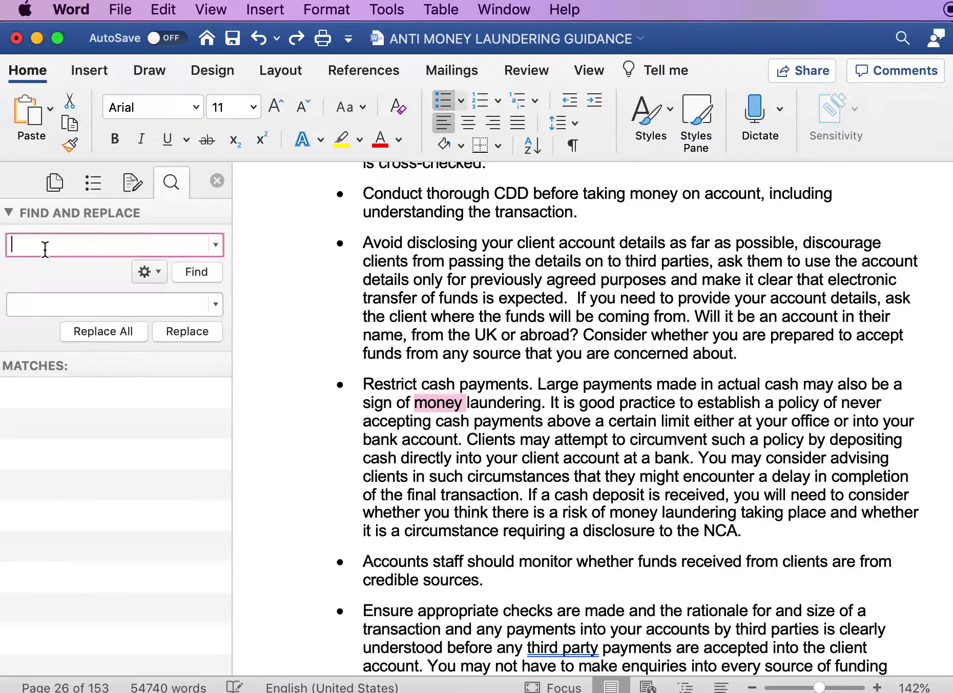
text(money)
key(Return)
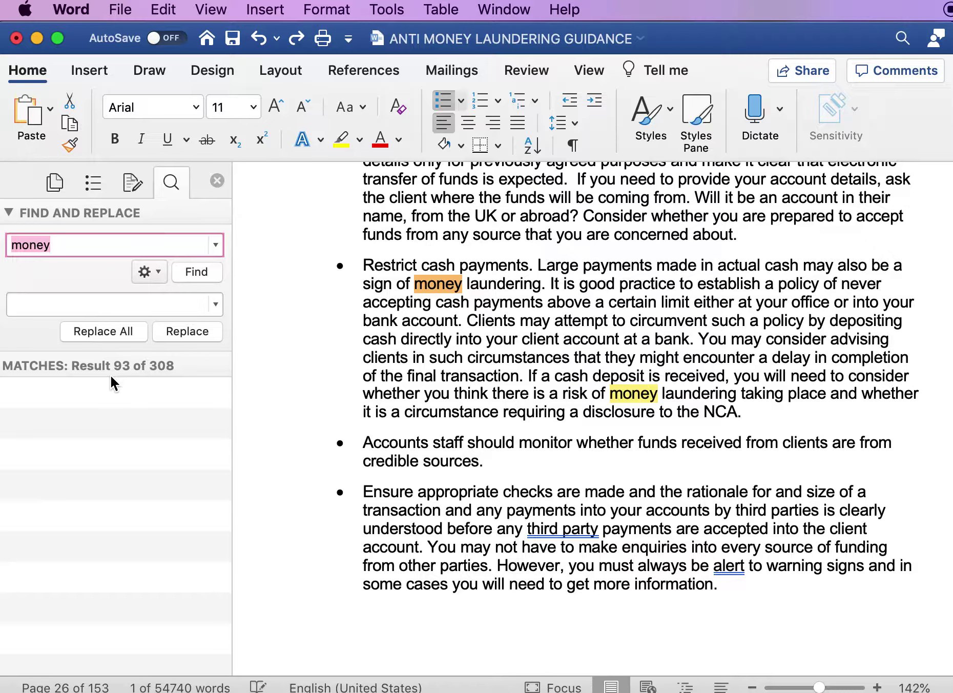
click(200, 274)
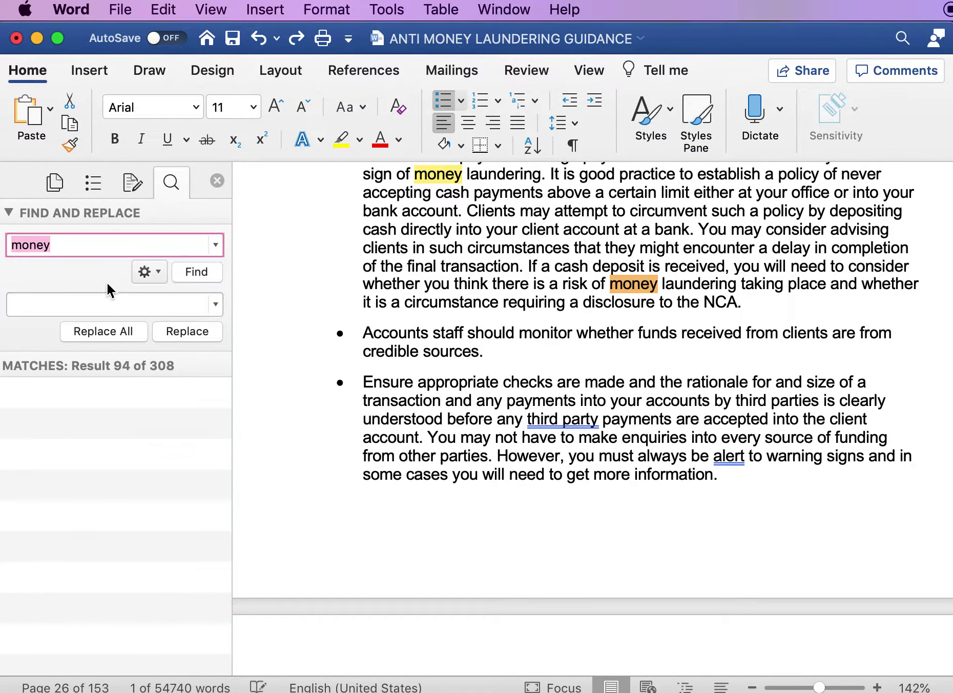
Replace only the current match of "money" with "anti-money"
click(86, 303)
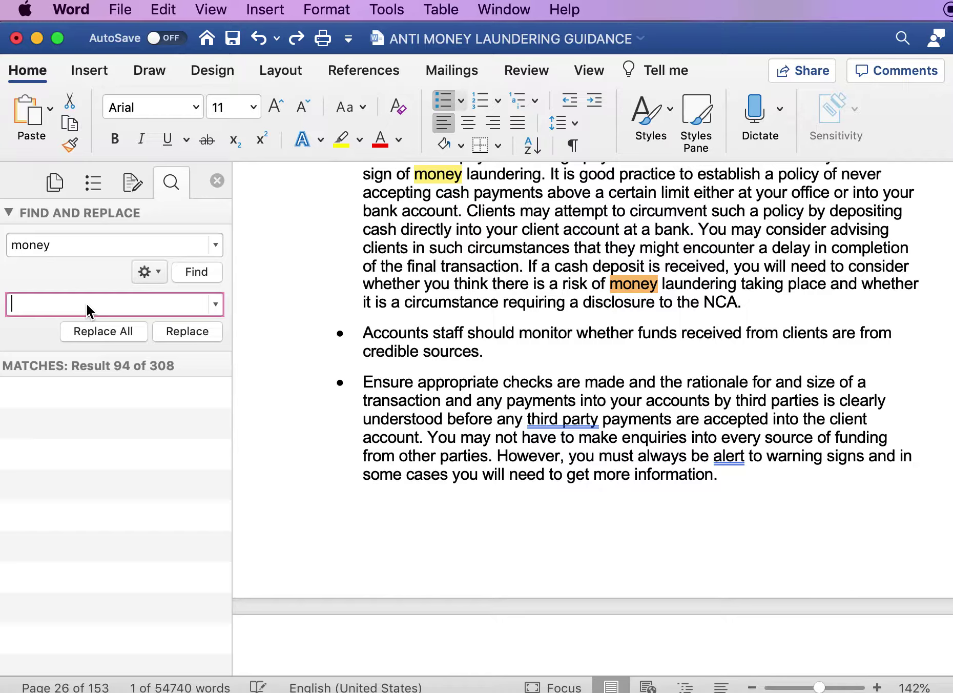
text(anti-money)
click(199, 331)
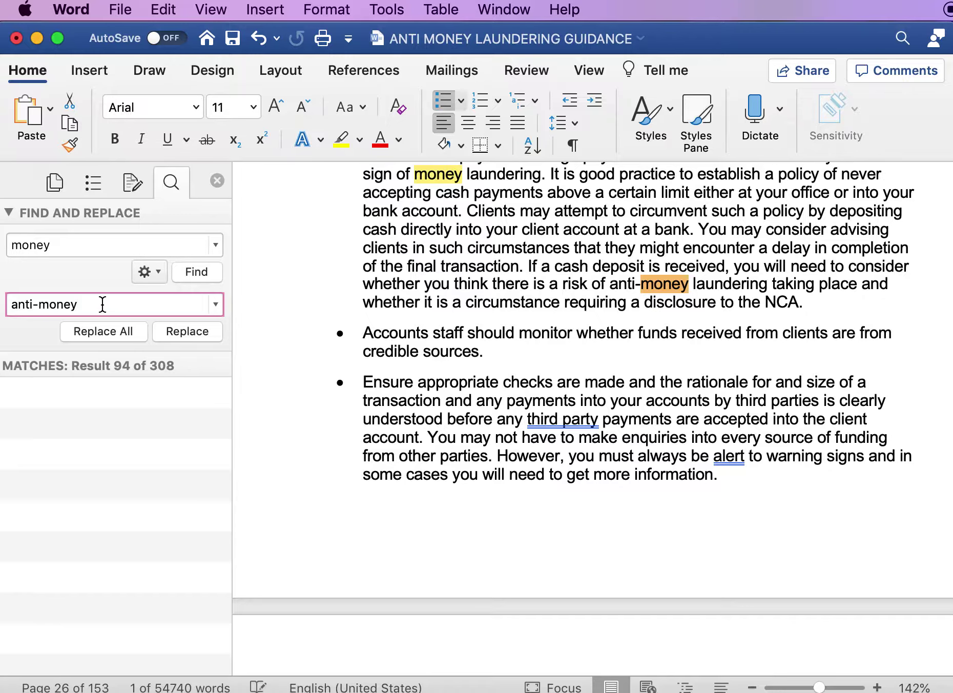
Replace every occurrence of "money" in the document with "anti-money" and dismiss the completion message
click(99, 335)
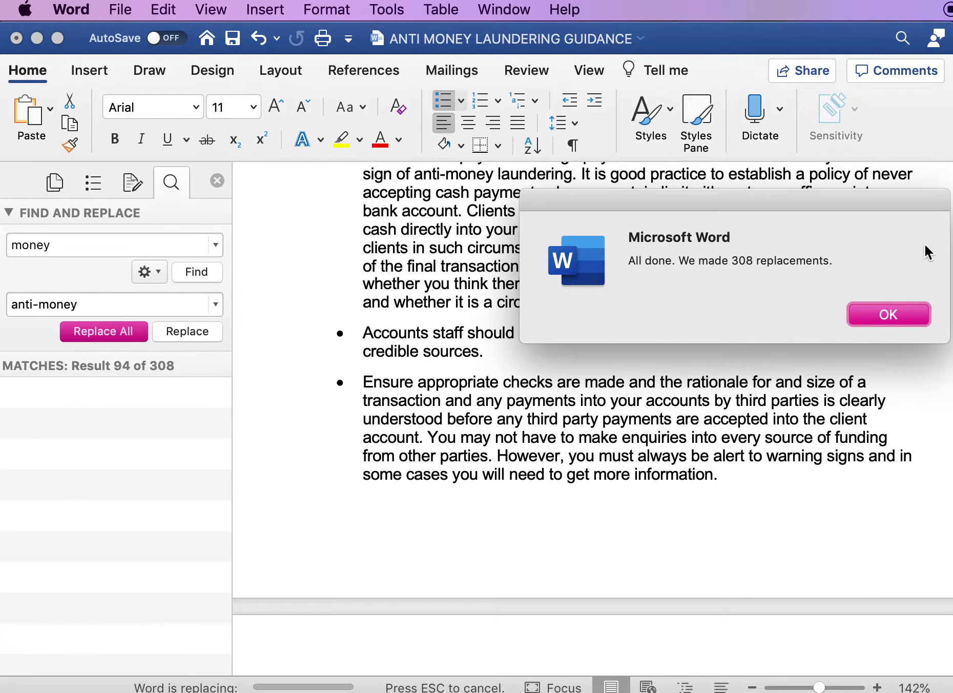
click(895, 313)
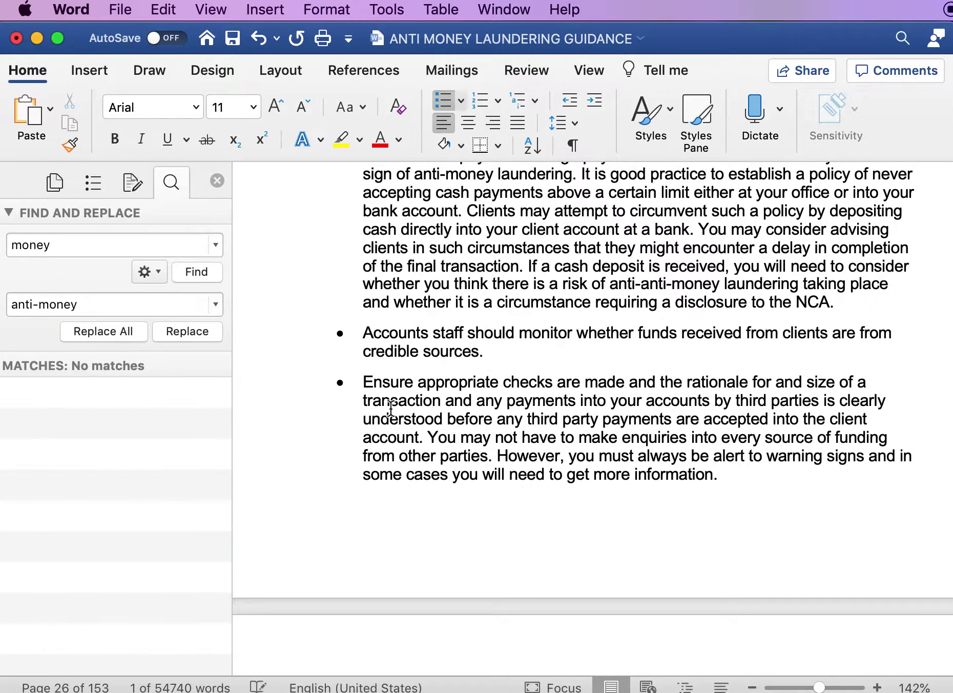
Search for "money" again and examine the replaced wording in the cash payments bullet and the sections after it
scroll(579, 302, up, 1)
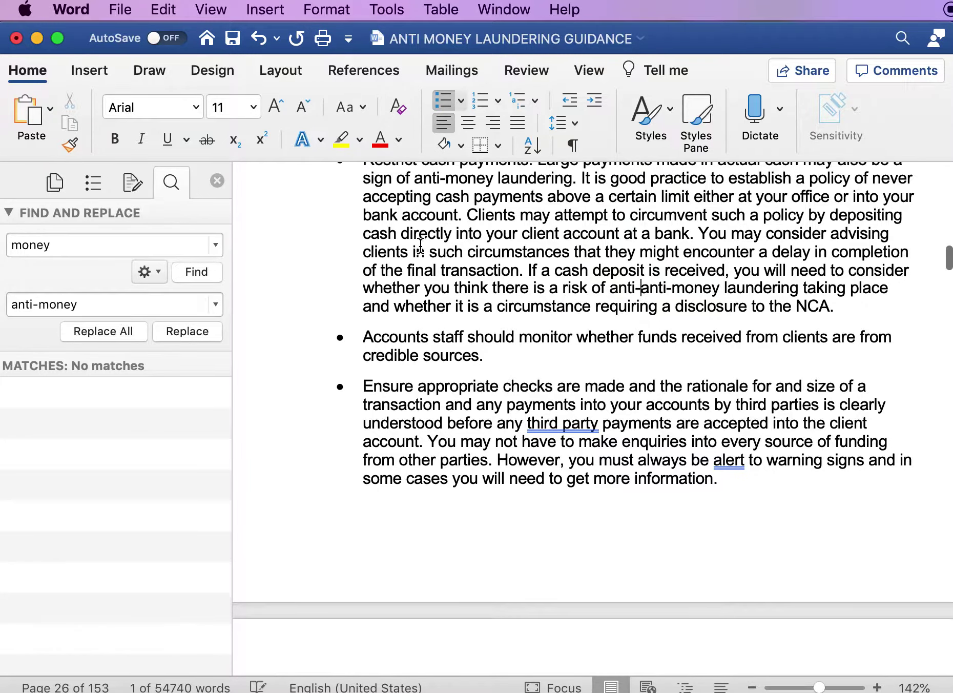
click(59, 241)
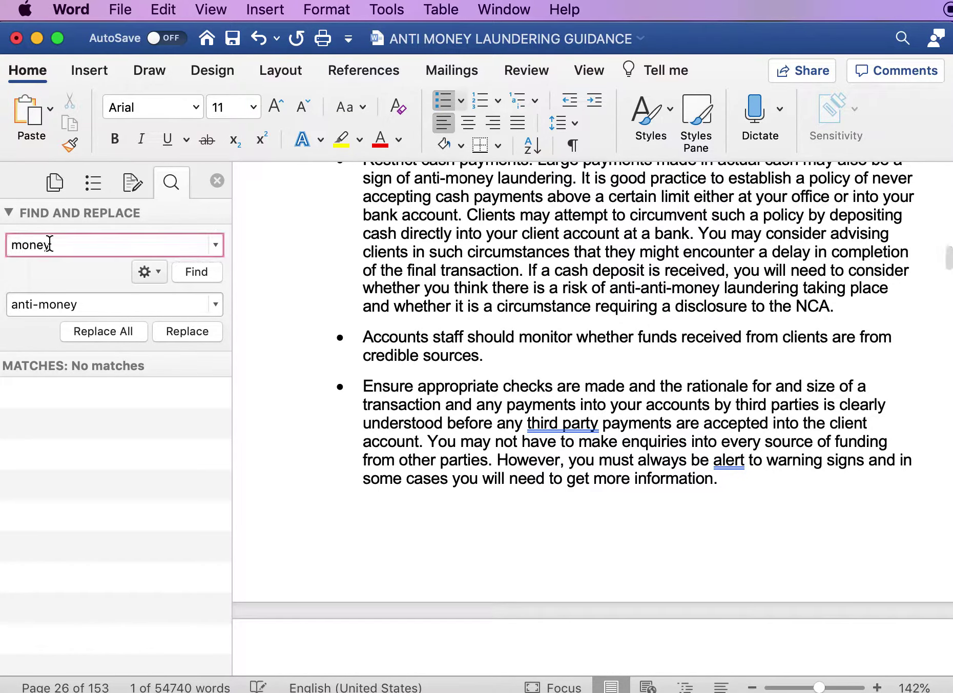
key(Return)
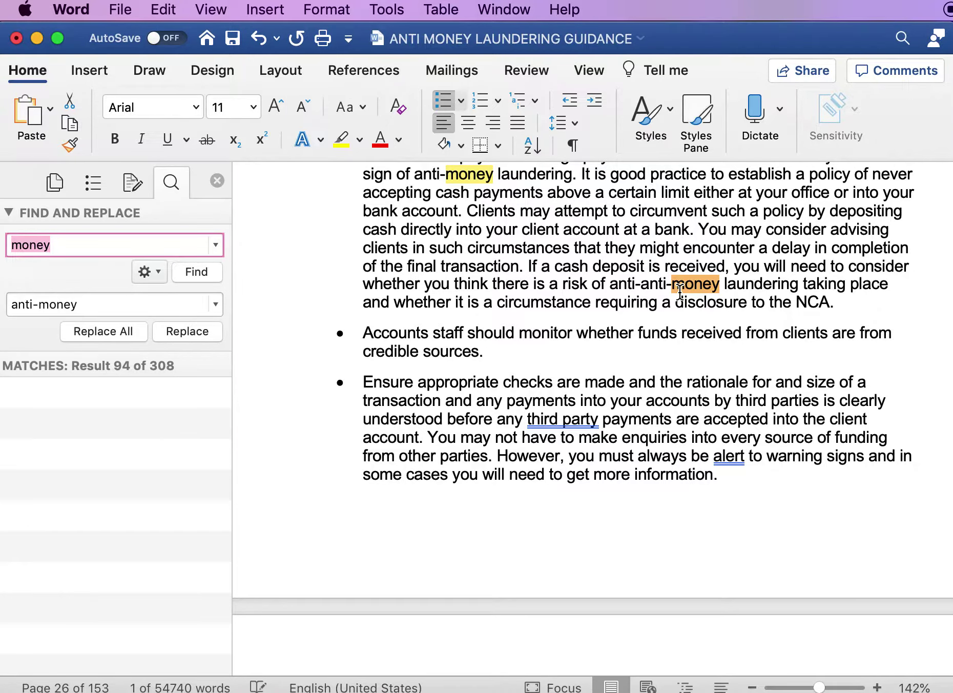
scroll(656, 287, down, 2)
click(645, 255)
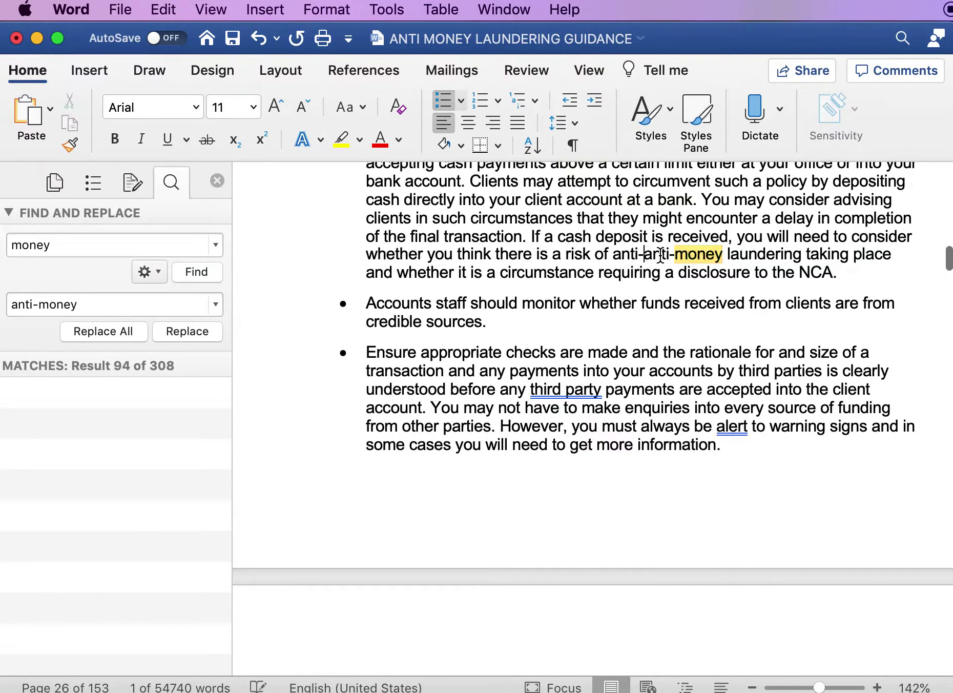
double_click(662, 255)
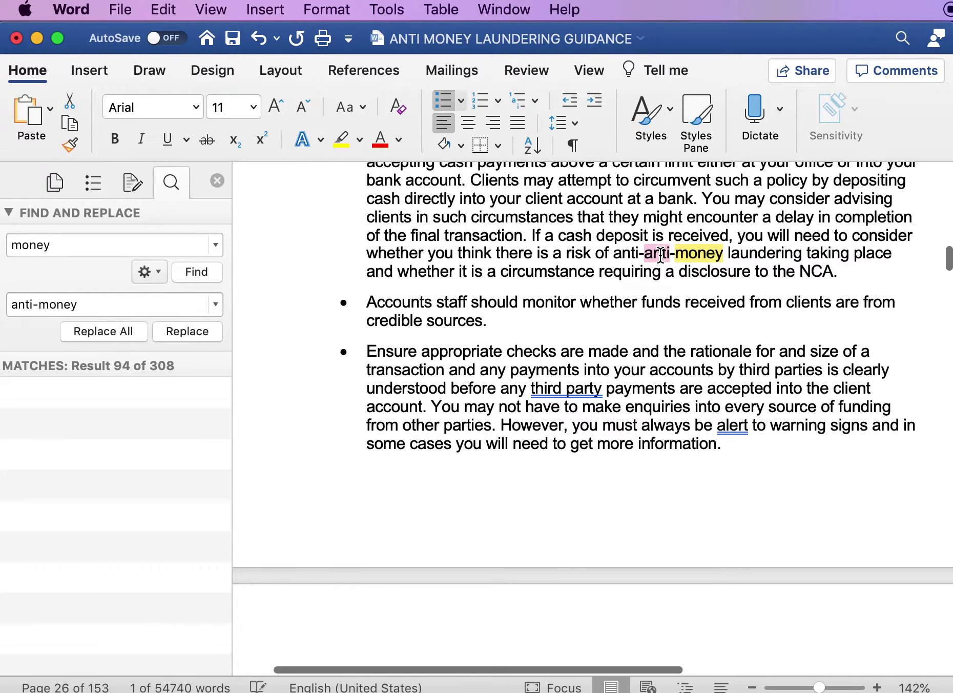
scroll(661, 254, down, 15)
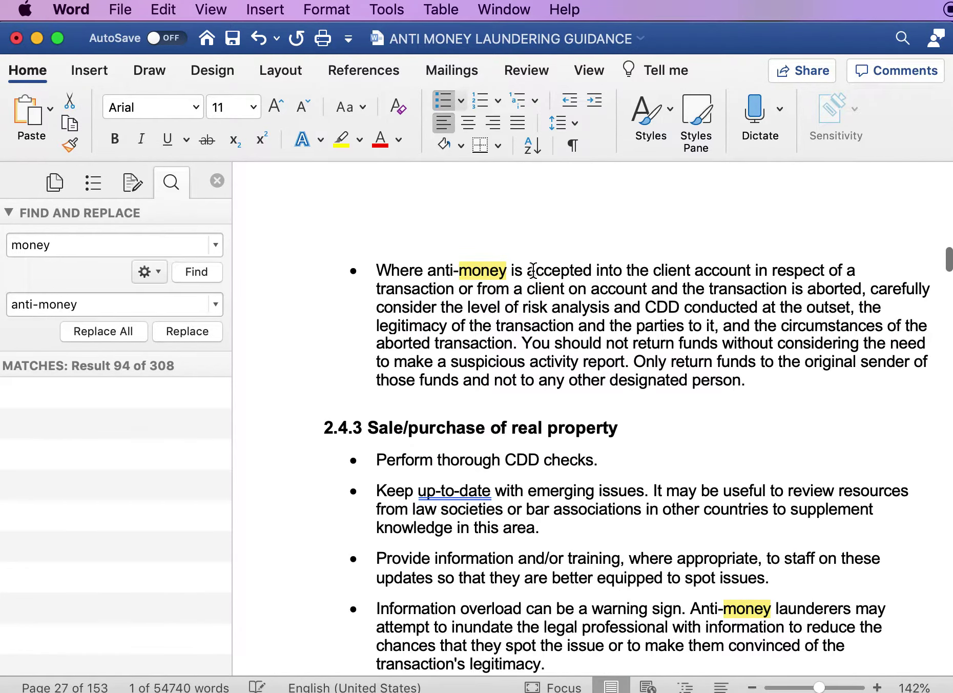
scroll(500, 319, down, 12)
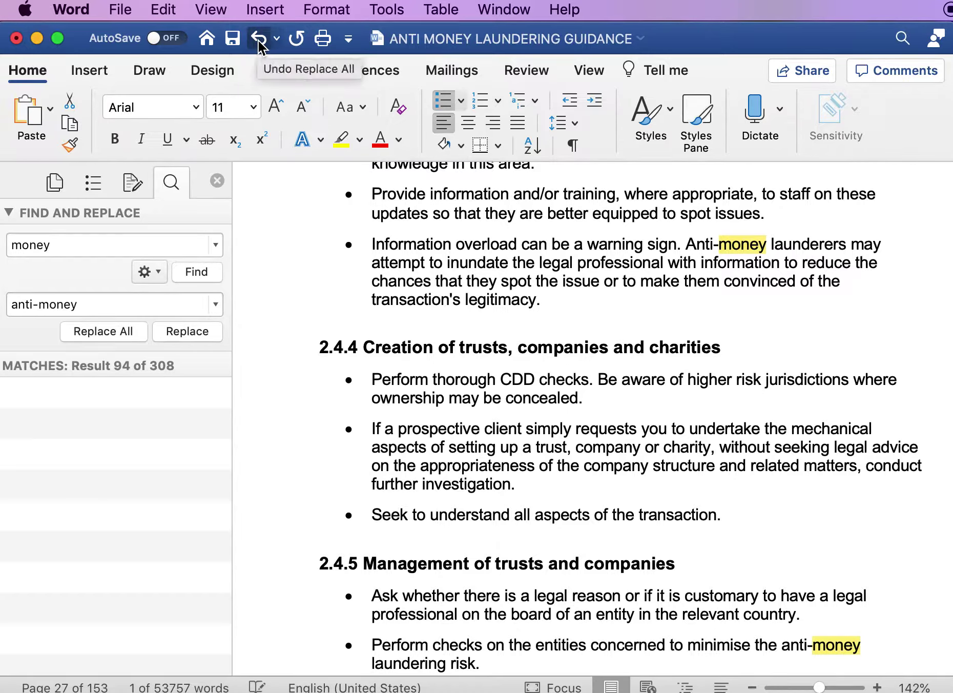
Undo the document-wide replacement of "money" with "anti-money"
click(31, 76)
click(32, 76)
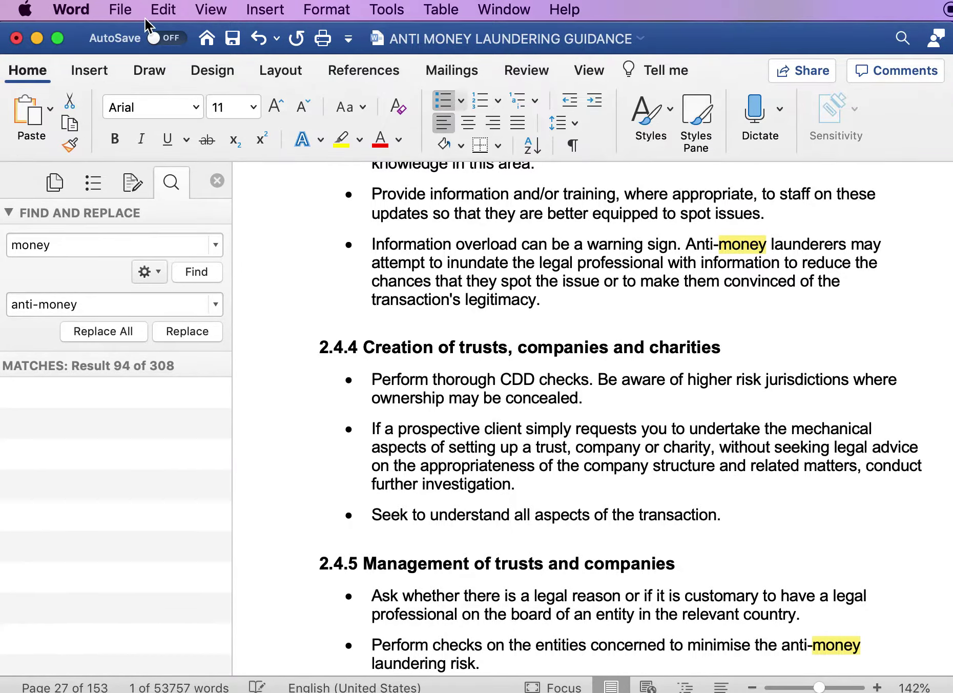
click(122, 10)
mouse_move(162, 10)
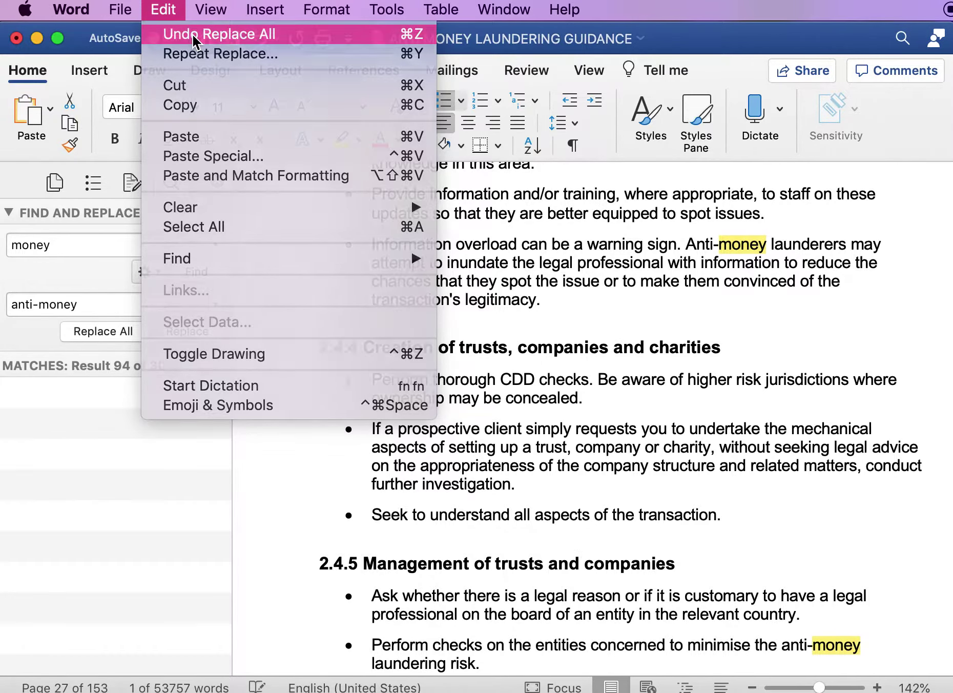
click(198, 39)
Search for "money" once more and check the wording around the match above section 2.4.3
scroll(659, 285, up, 10)
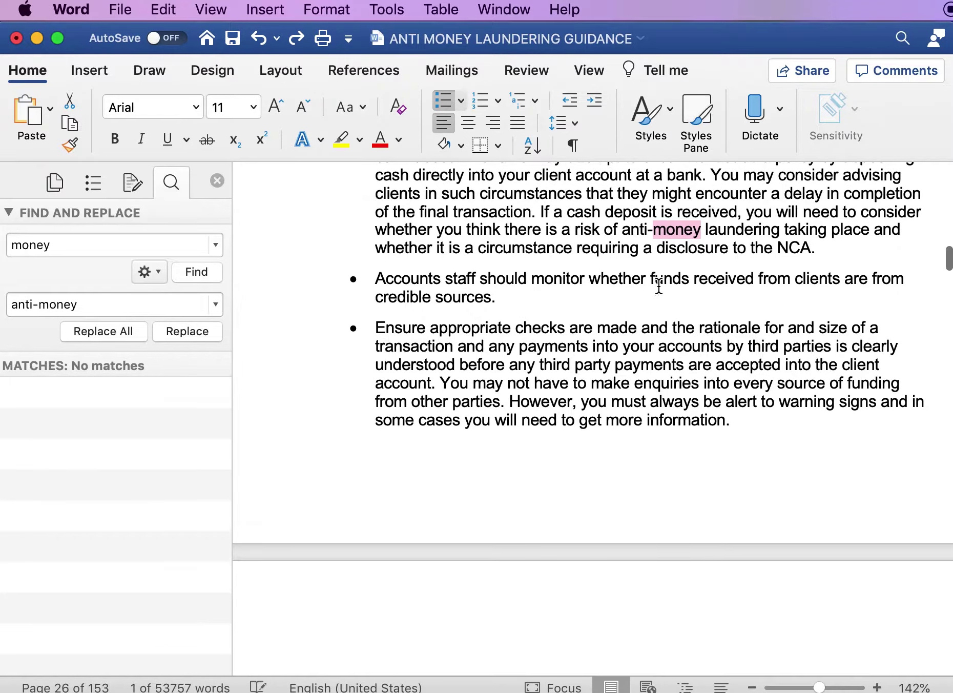
scroll(659, 285, up, 12)
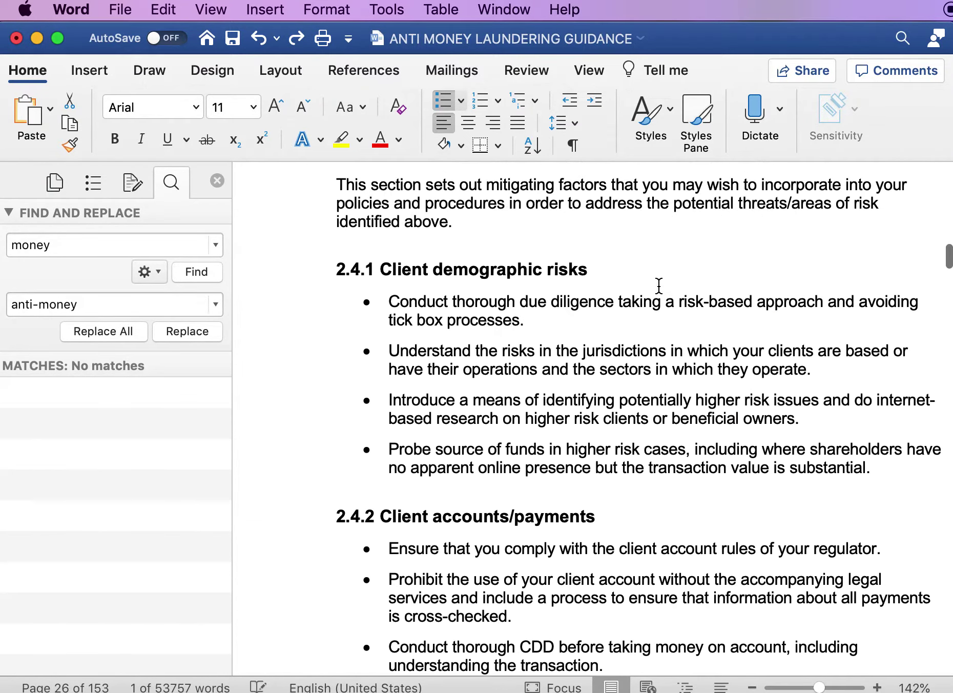
double_click(60, 245)
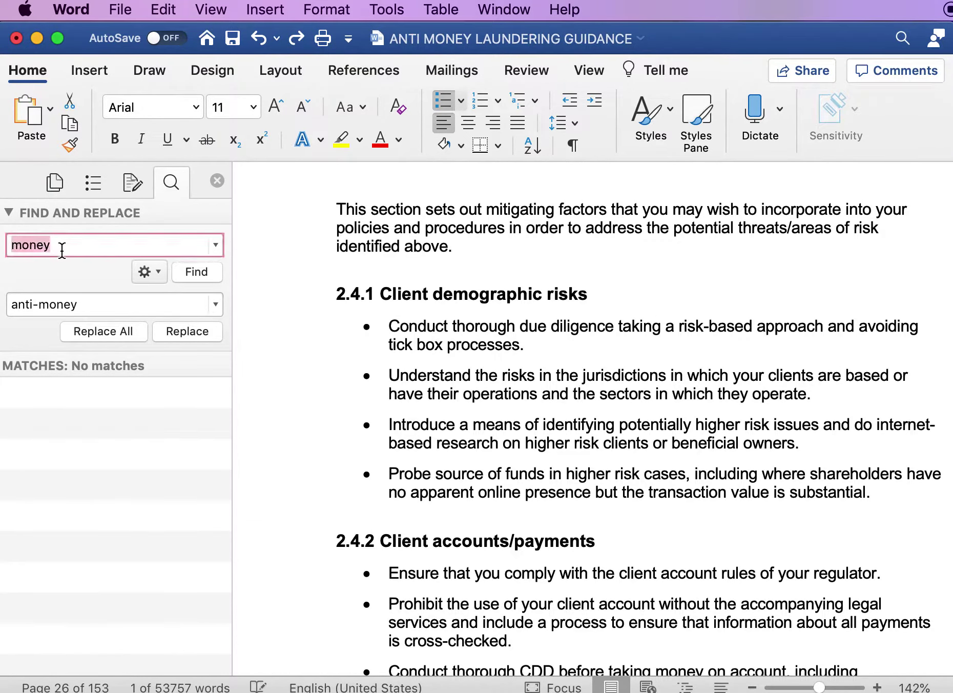
click(200, 280)
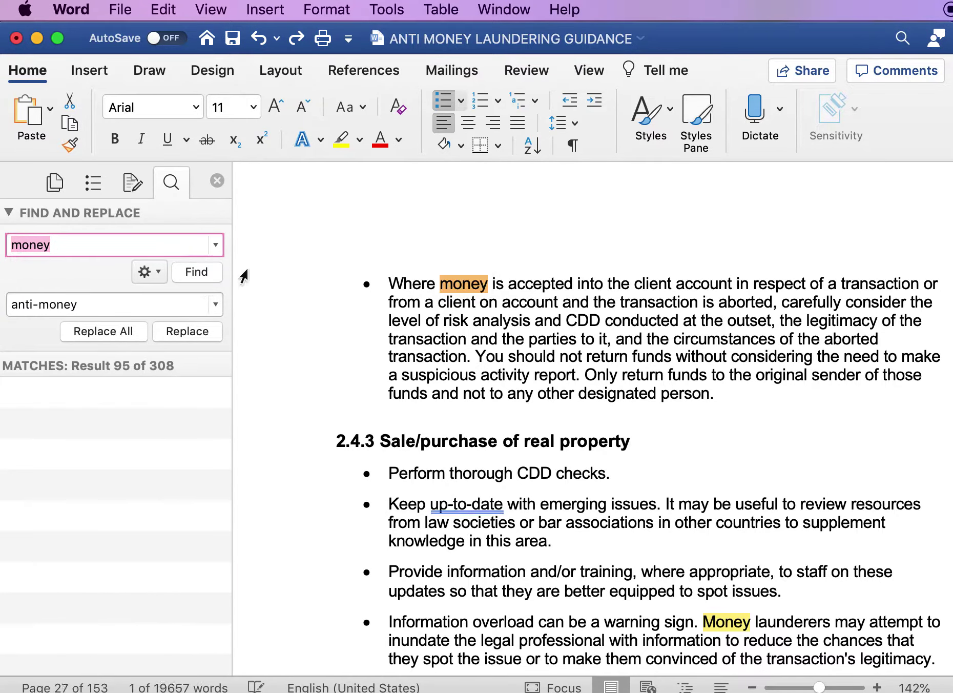
scroll(557, 552, down, 1)
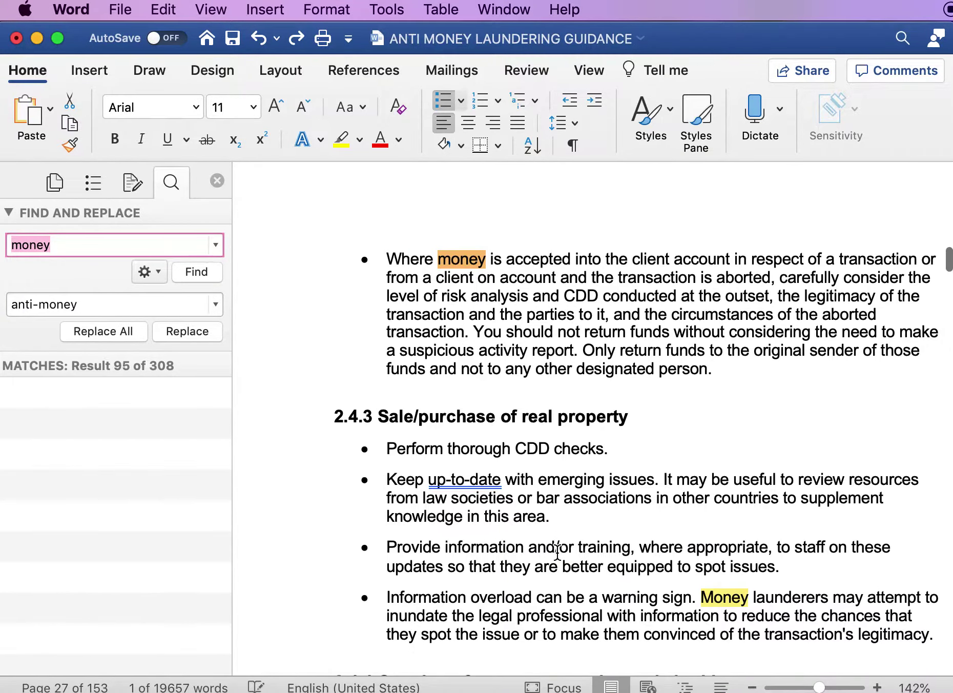
Select the word "due" in the first bullet of section 2.4.1 and search the document for "due" instead of "money"
scroll(558, 552, up, 15)
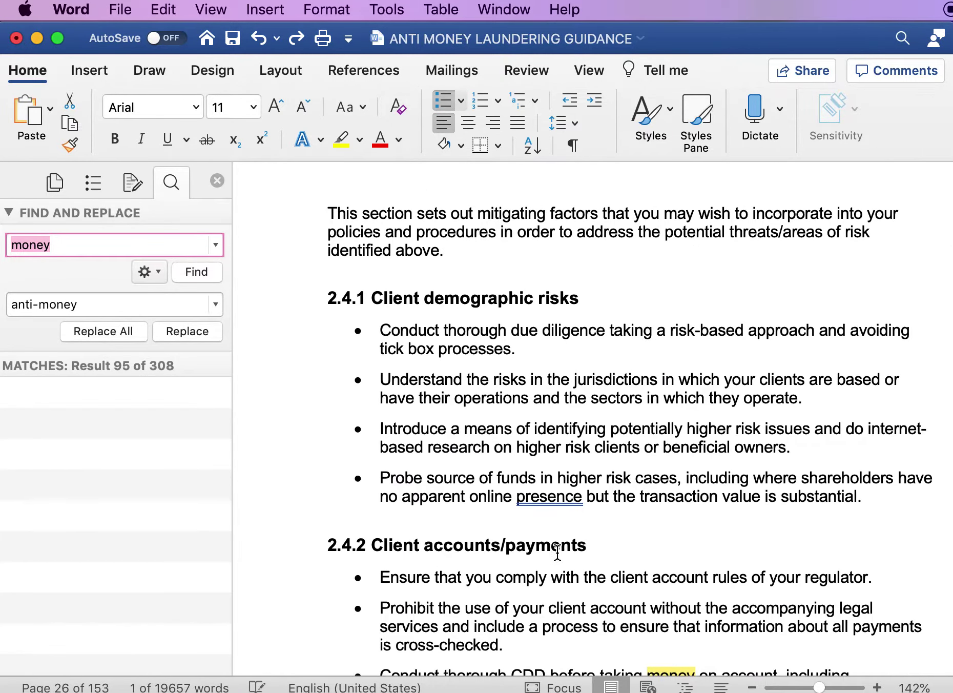
click(520, 334)
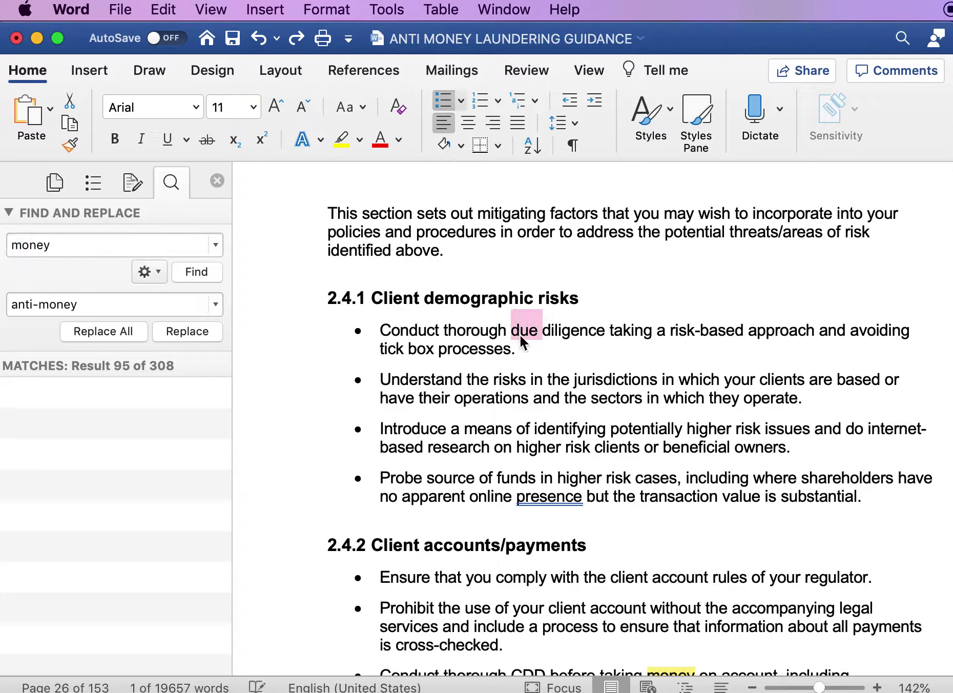
click(73, 244)
click(71, 239)
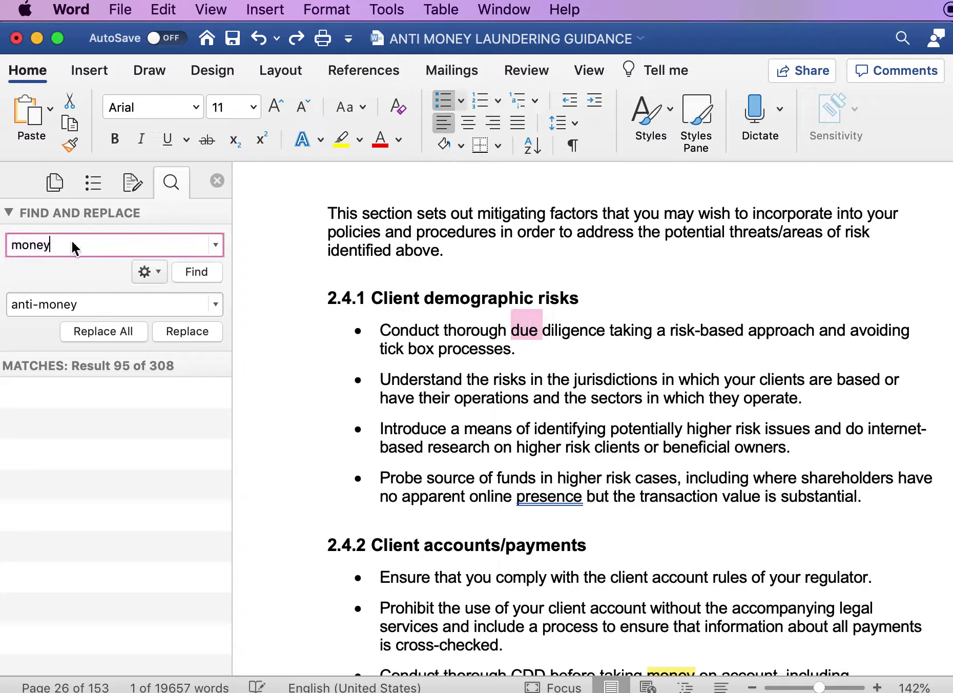
text(due)
key(BackSpace)
key(BackSpace)
key(BackSpace)
key(BackSpace)
key(BackSpace)
key(BackSpace)
key(BackSpace)
key(BackSpace)
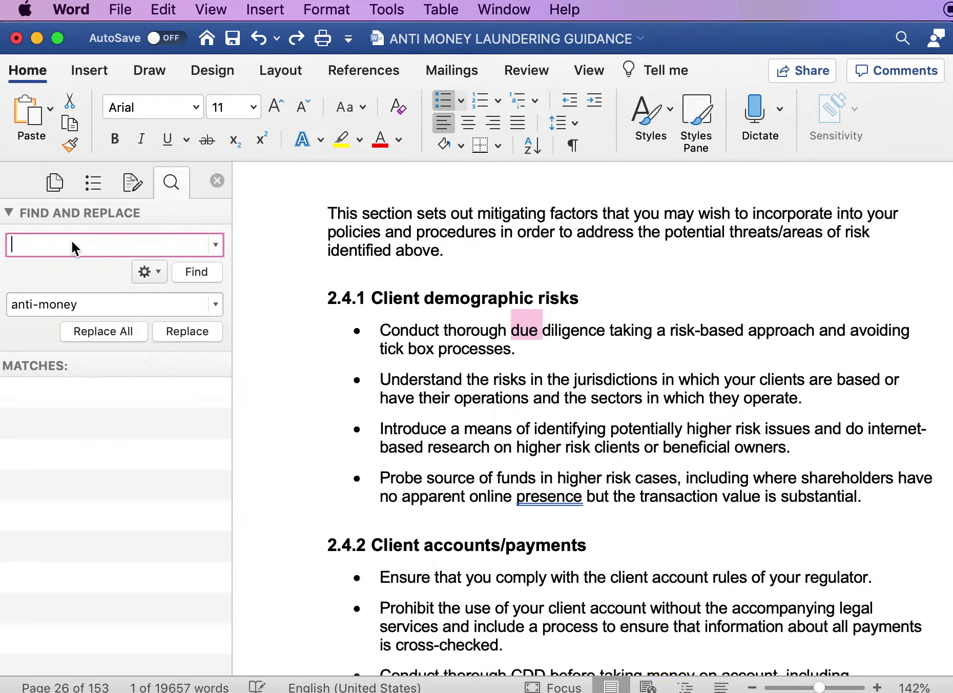
text(due)
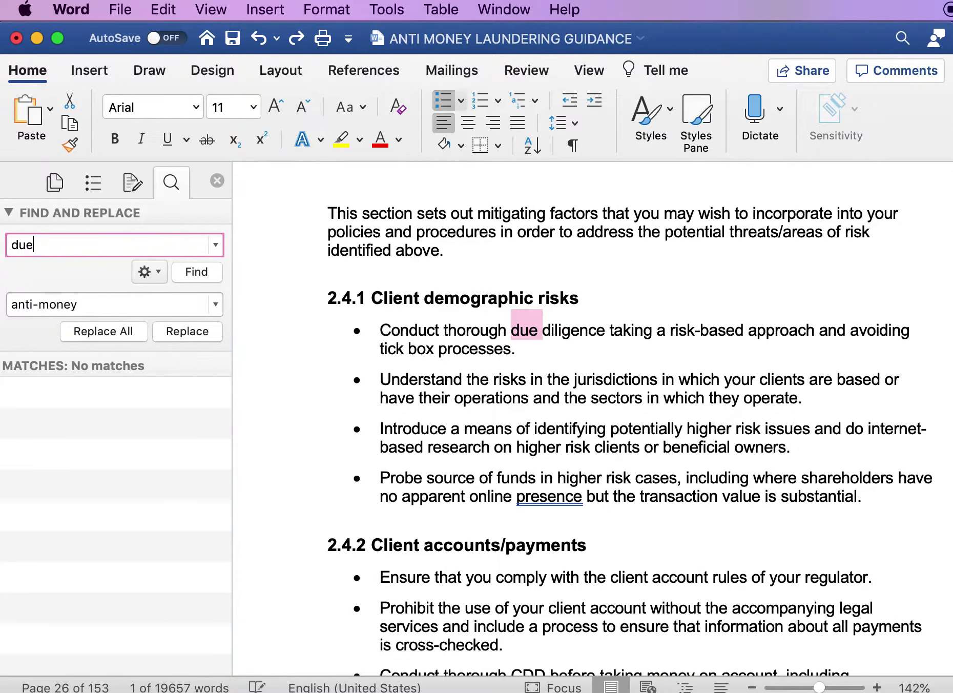
click(197, 272)
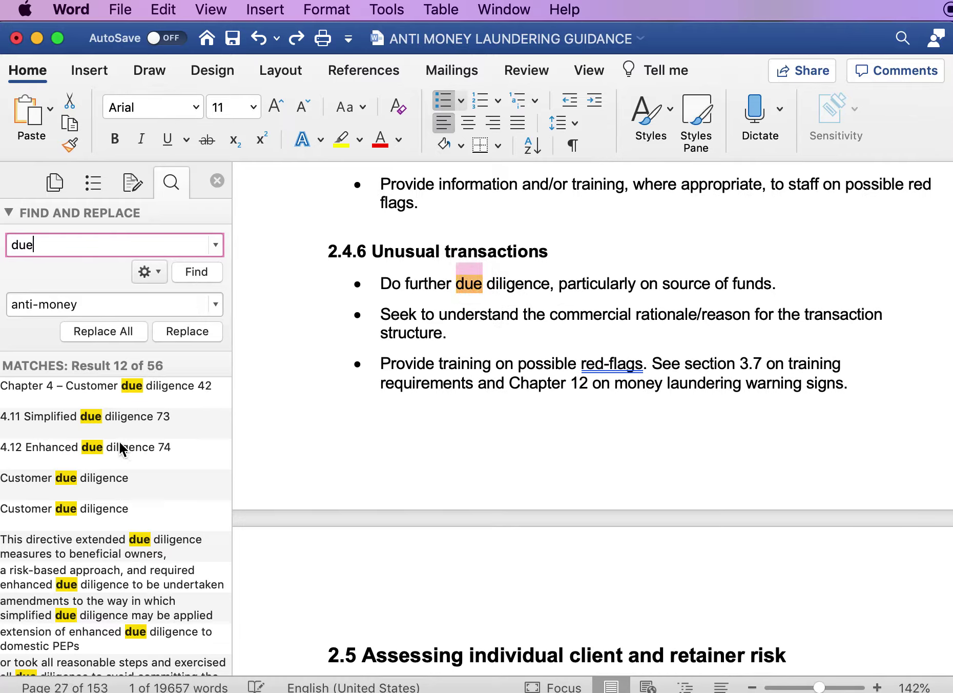
Look through the list of matches for "due" and return to its beginning
scroll(122, 450, down, 1)
scroll(159, 385, down, 10)
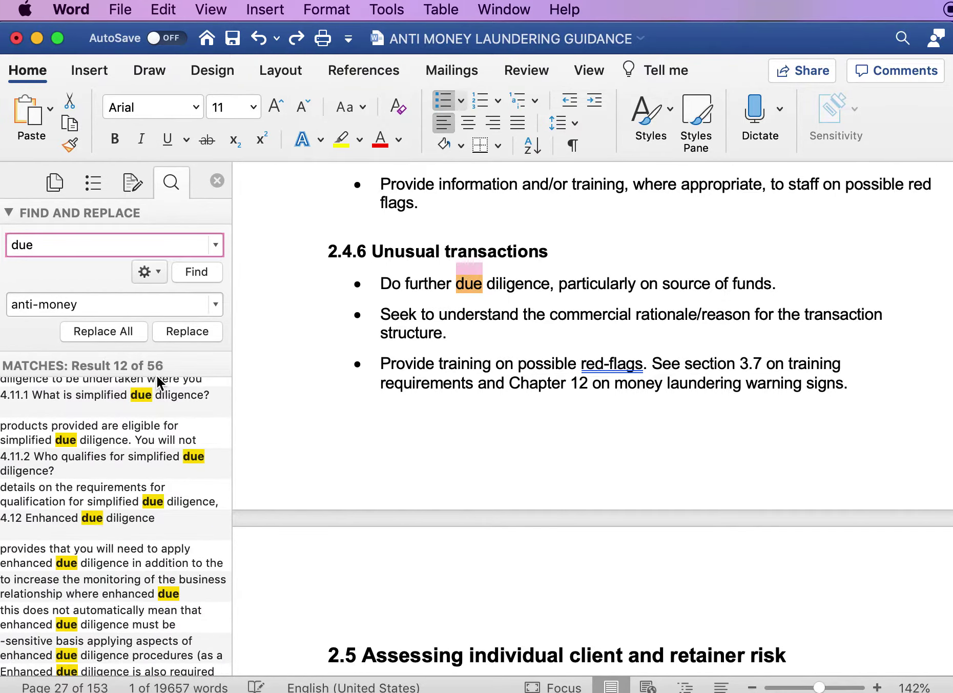
scroll(111, 500, up, 10)
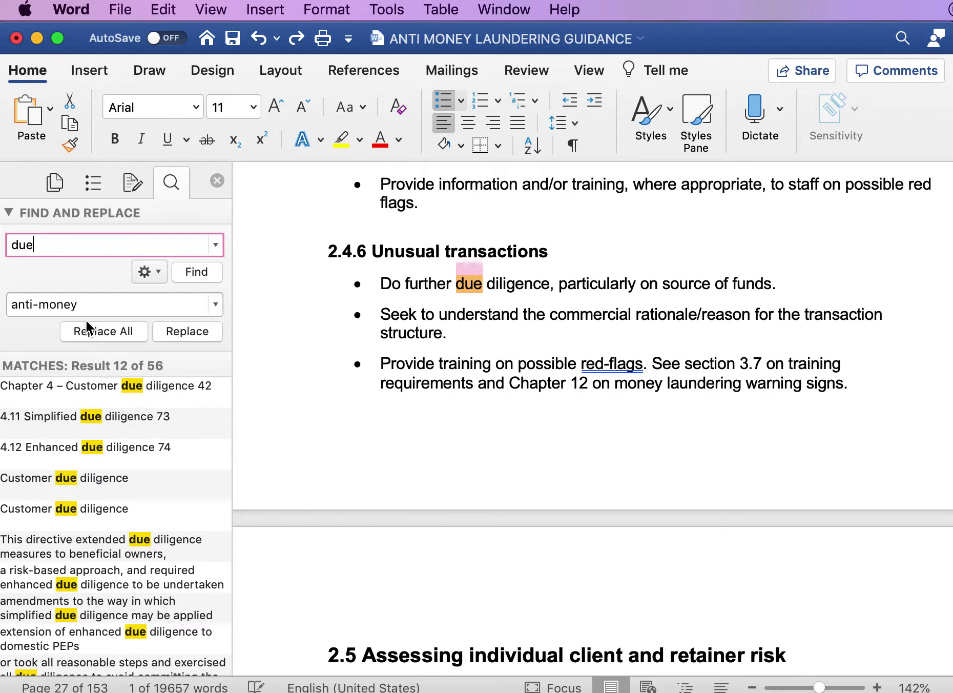
Replace every occurrence of "due" in the document with the capitalised "Due" instead of "anti-money"
click(90, 307)
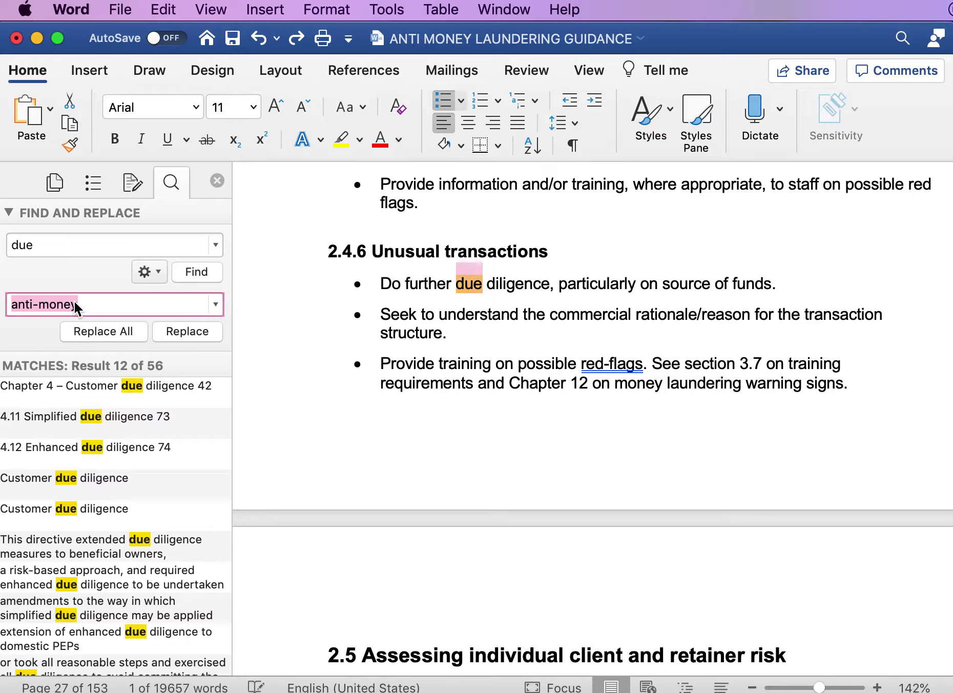
key(BackSpace)
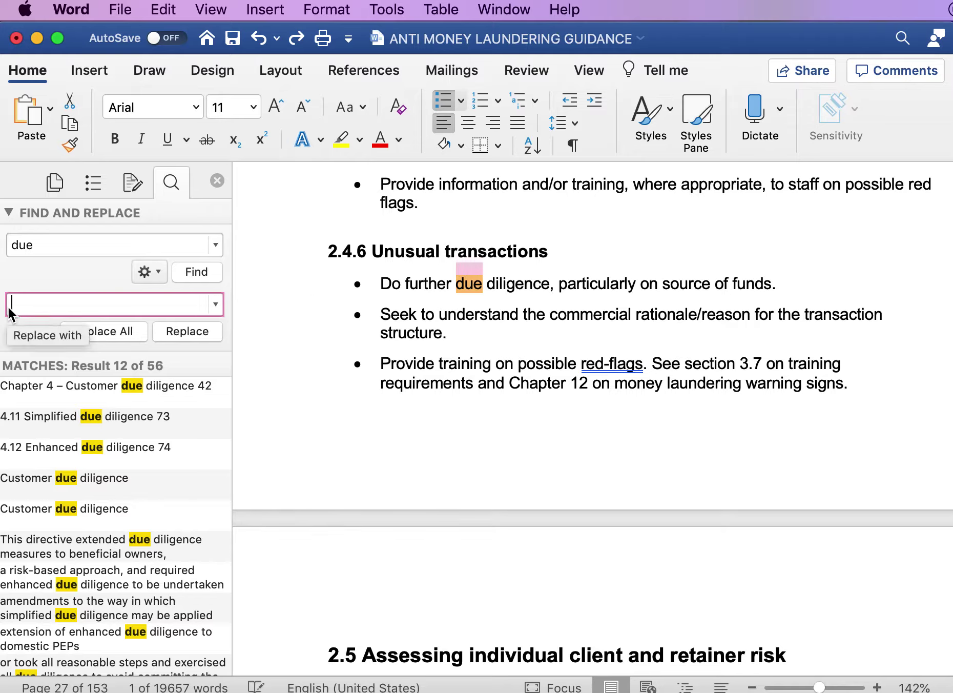
text(du)
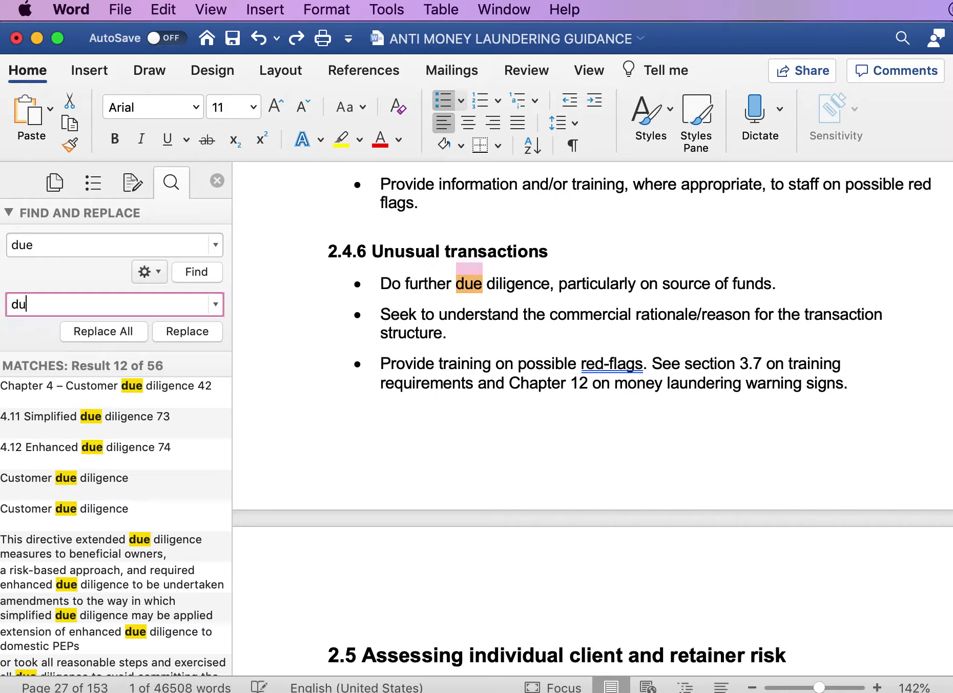
key(BackSpace)
text(Due)
click(106, 333)
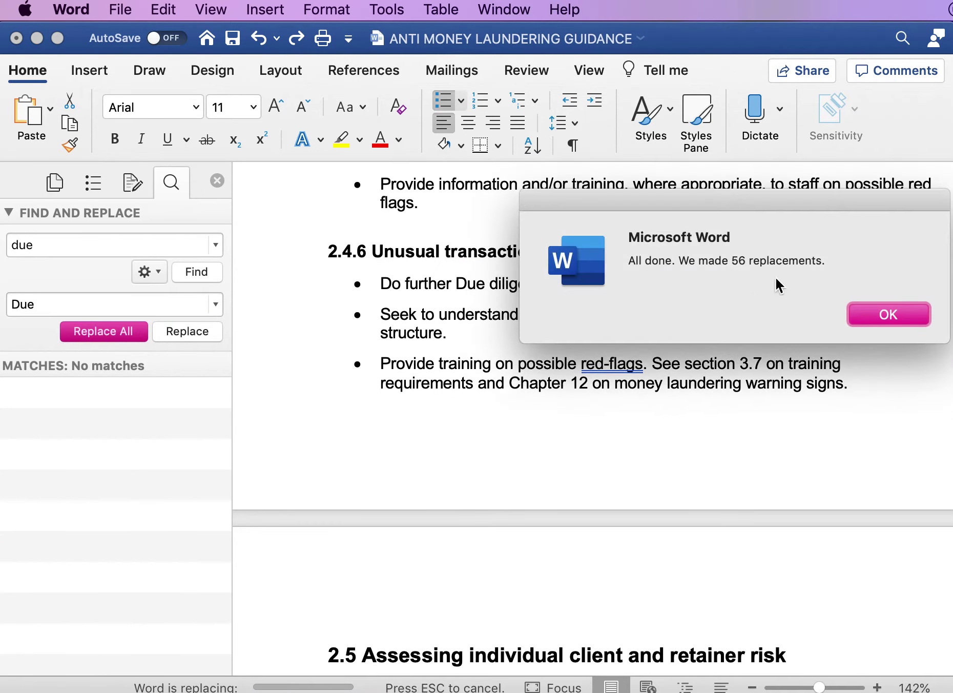
click(887, 315)
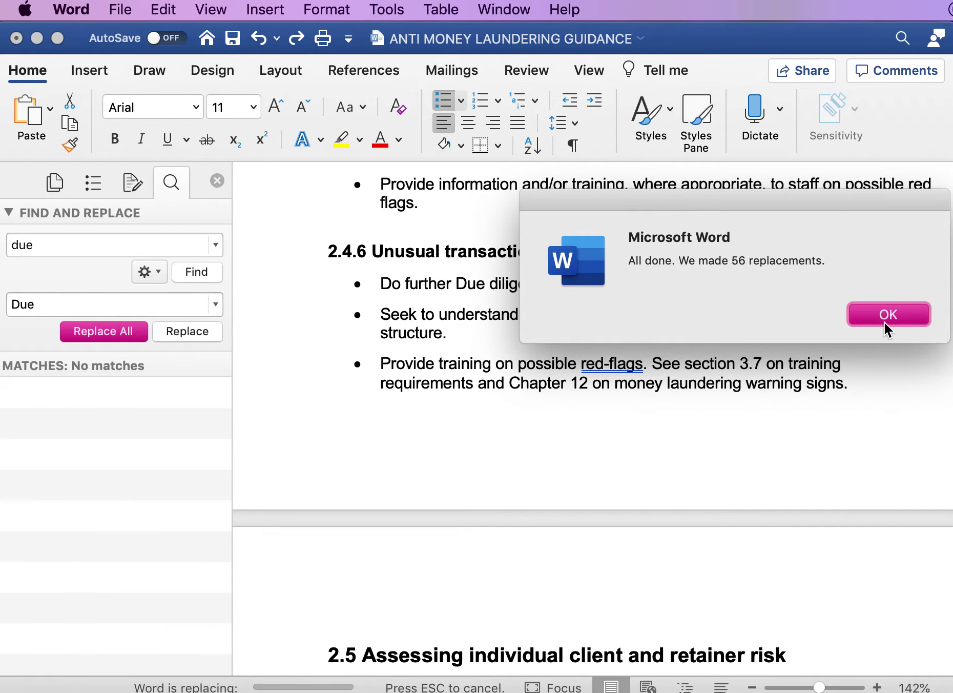
Search for "due" again and go through the next matches up to item 5 above section 3.4.5 to check the capitalisation
click(38, 247)
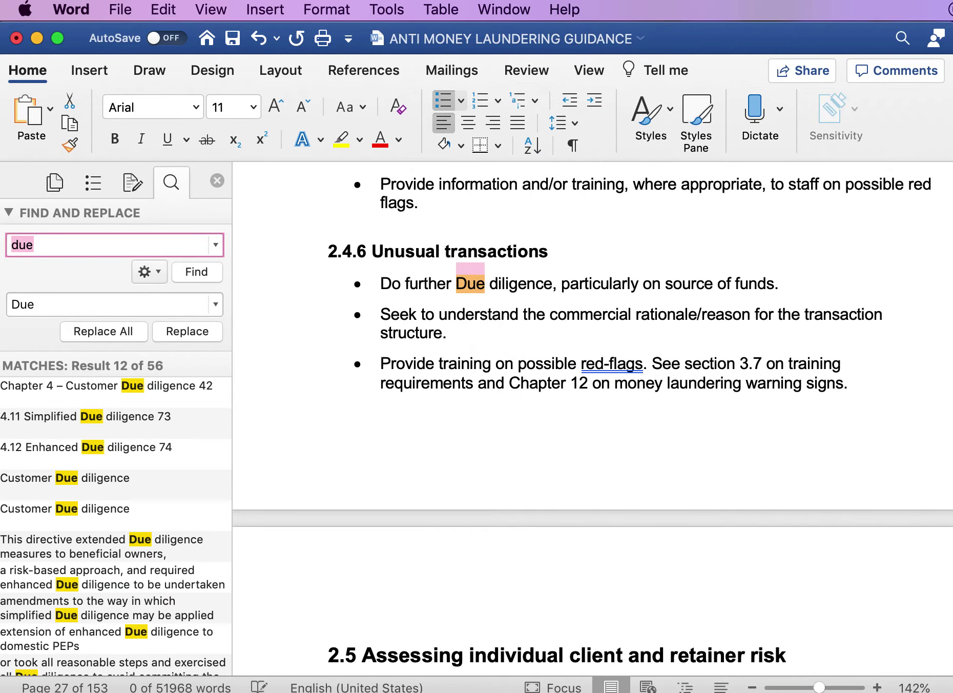
key(Return)
key(Return)
key(Return)
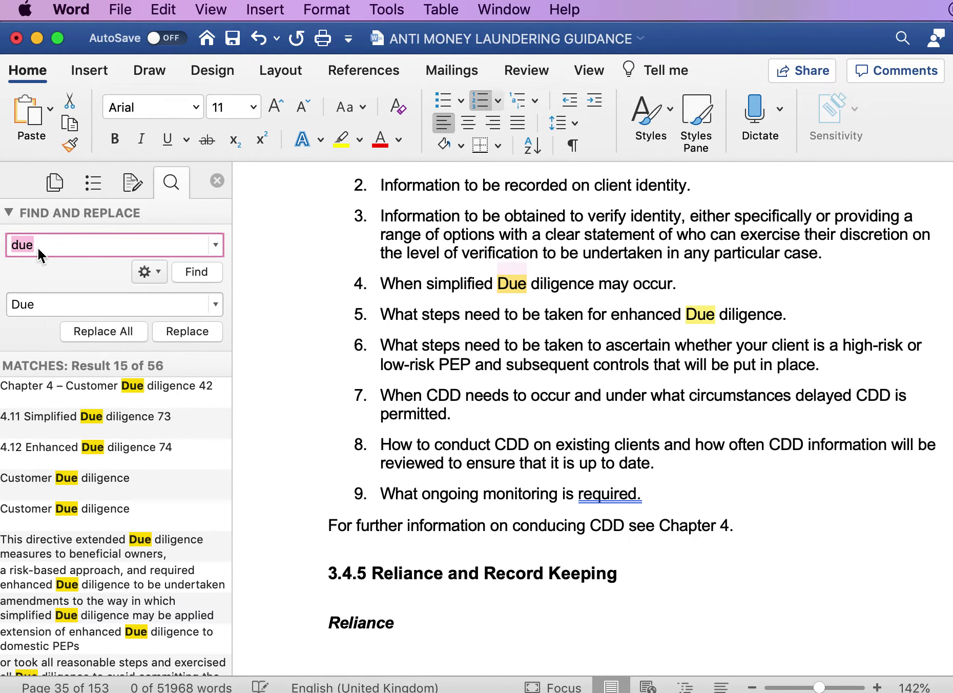
key(Return)
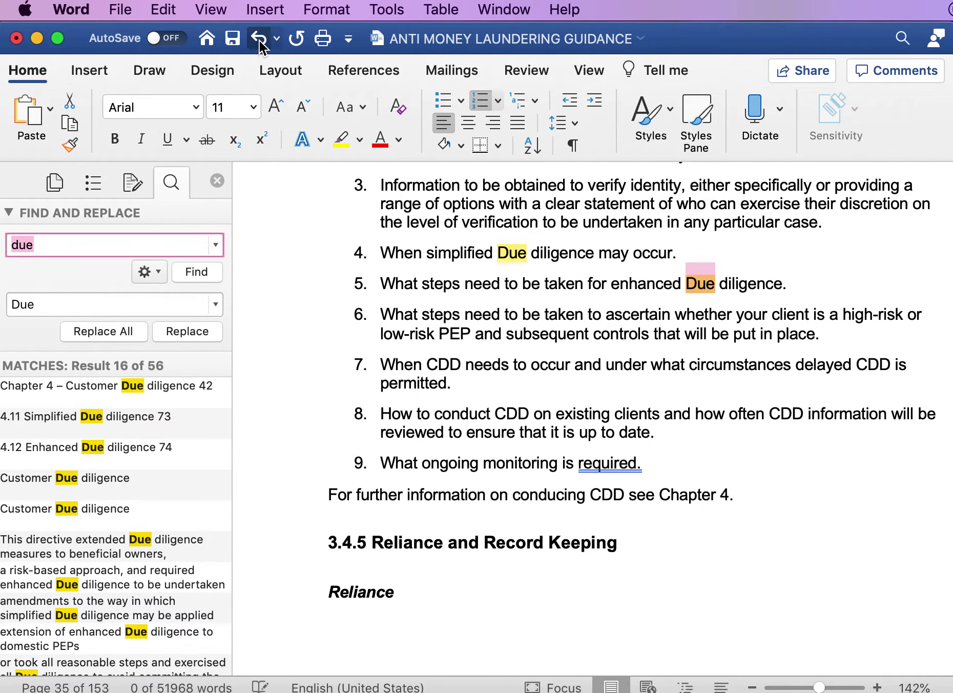
Undo the document-wide replacement of "due" with "Due"
click(175, 9)
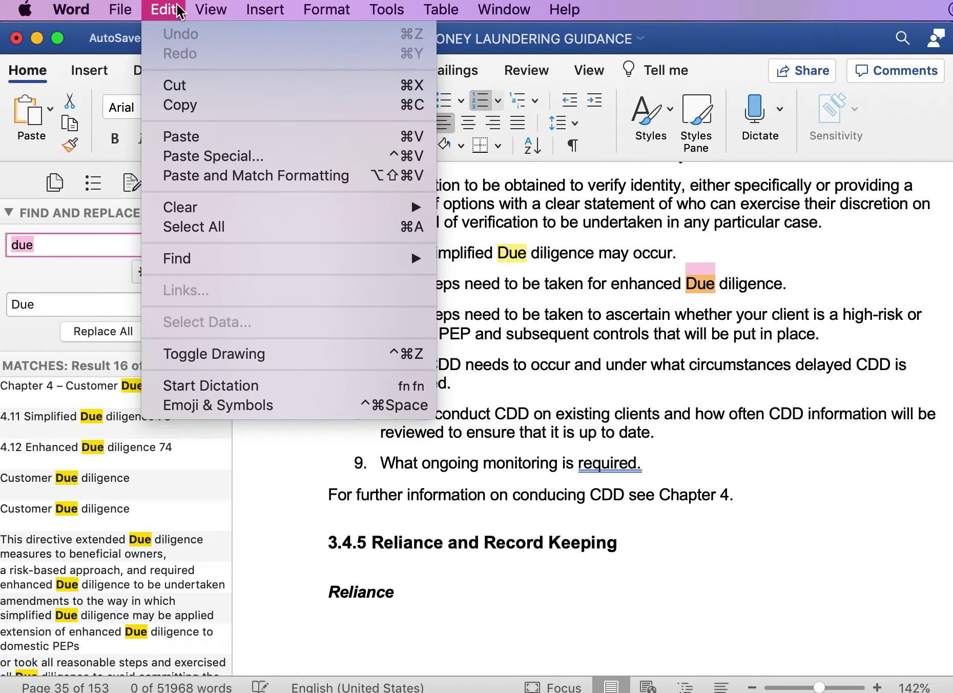
click(375, 464)
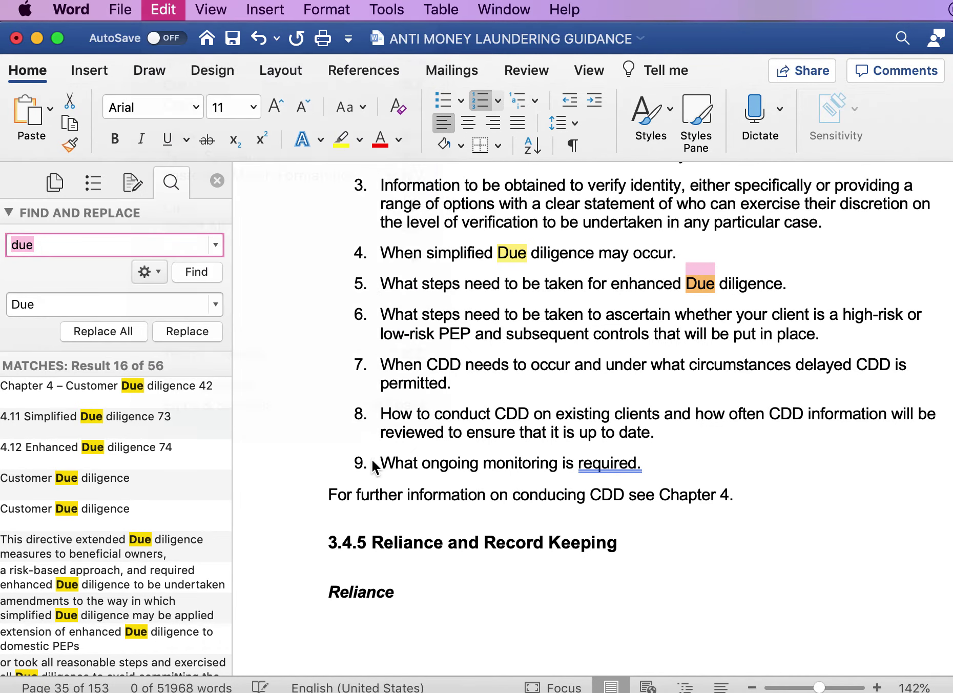
click(259, 42)
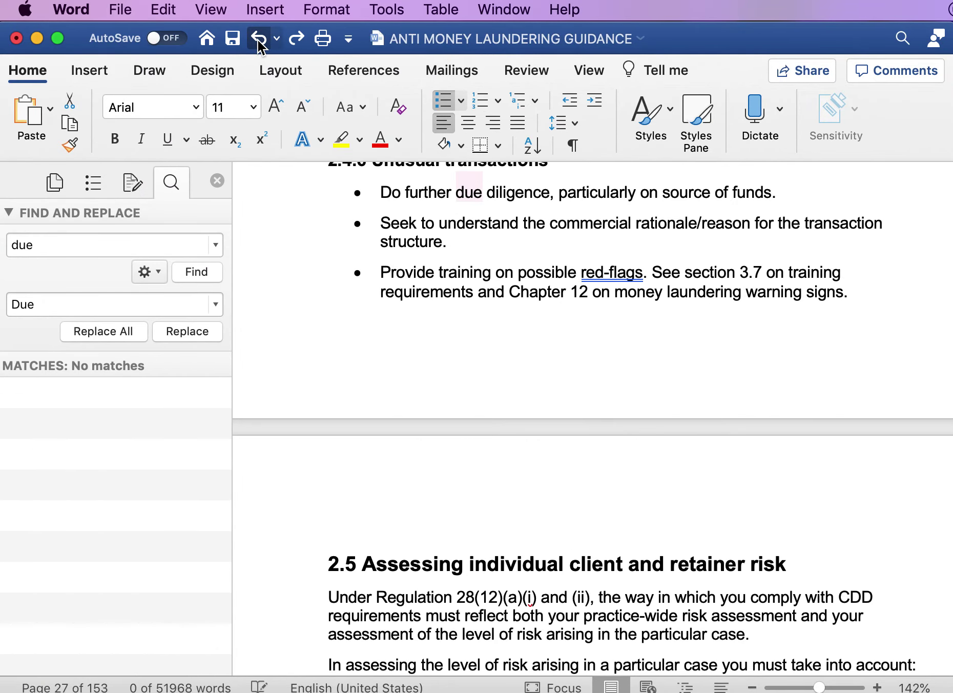